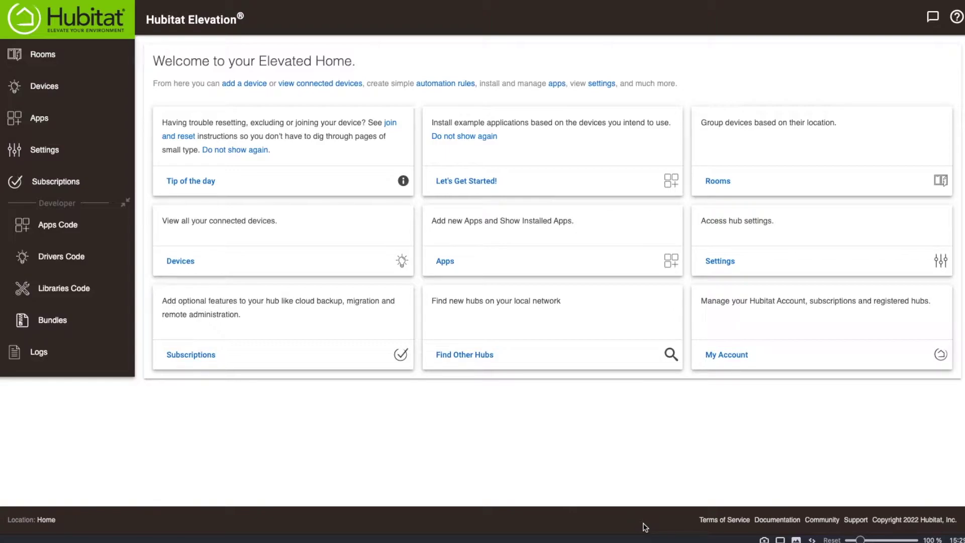
Step: Open the Mode Manager Away app from the installed Apps list
left_click(38, 124)
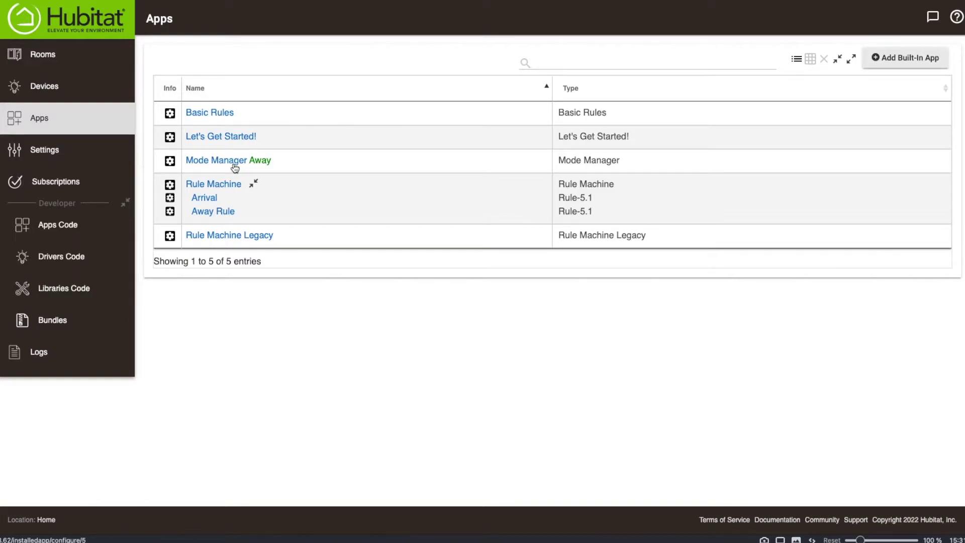
left_click(205, 161)
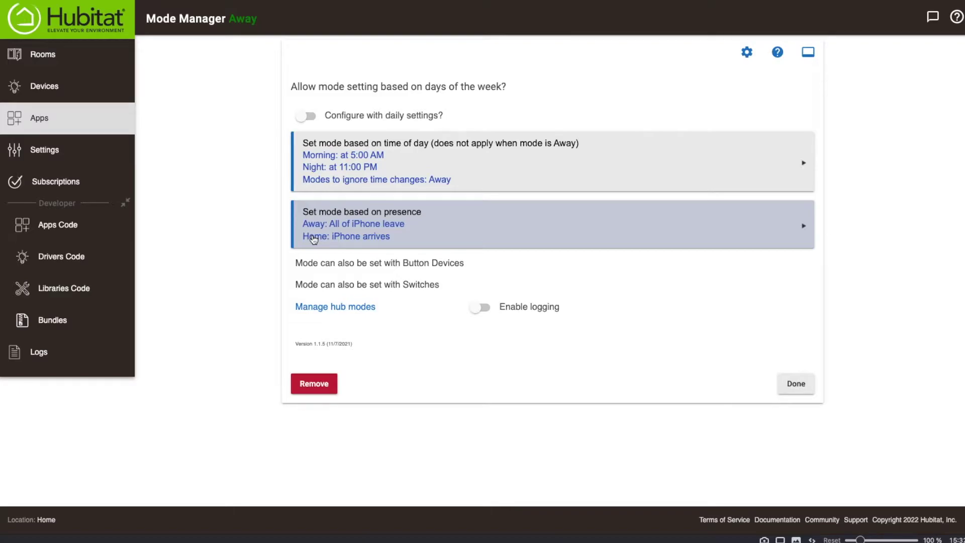
Step: In Settings > Modes, change the hub's current mode from Away to Home
left_click(80, 157)
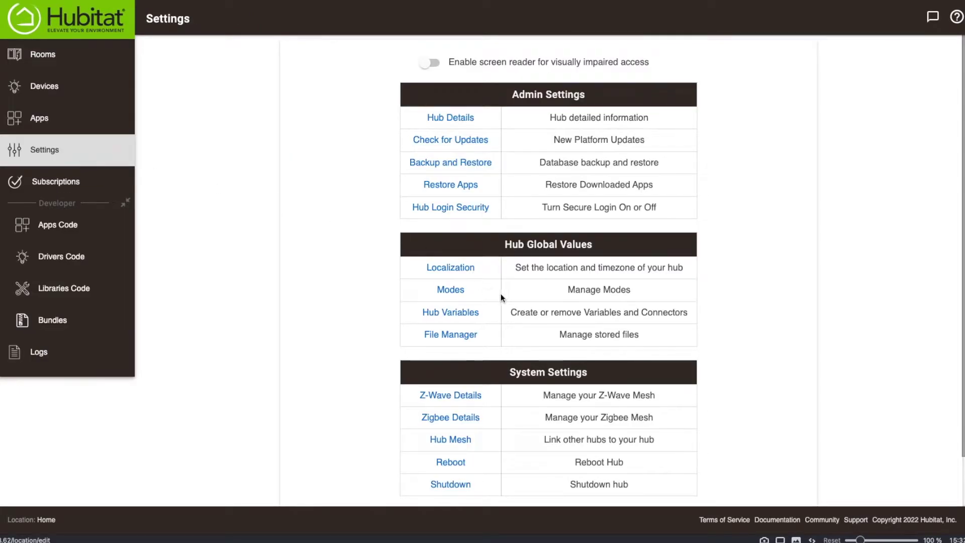
left_click(455, 292)
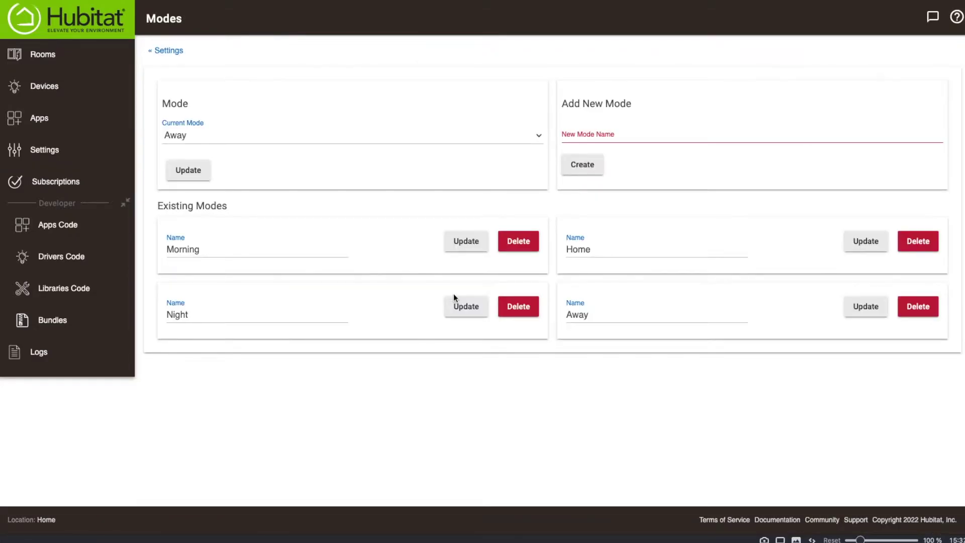
left_click(257, 137)
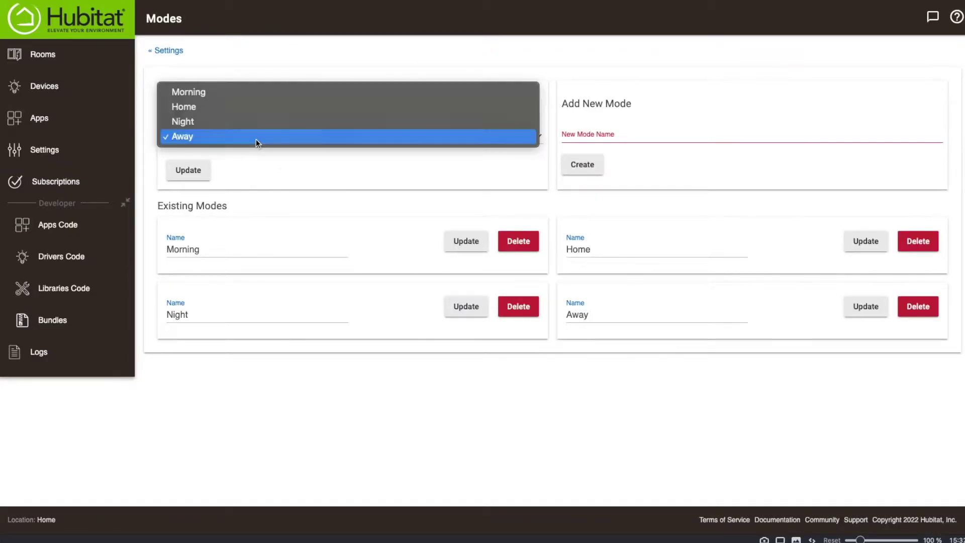
left_click(204, 108)
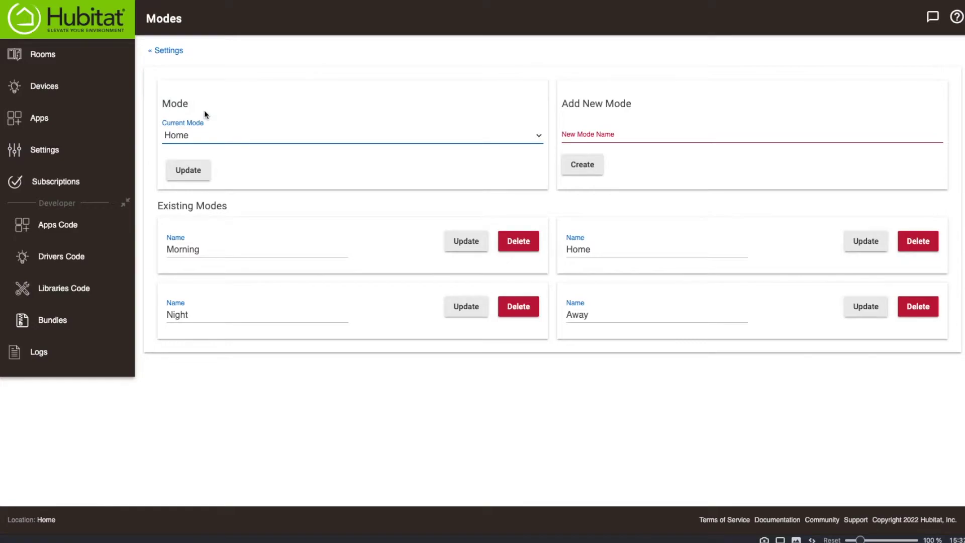
left_click(191, 171)
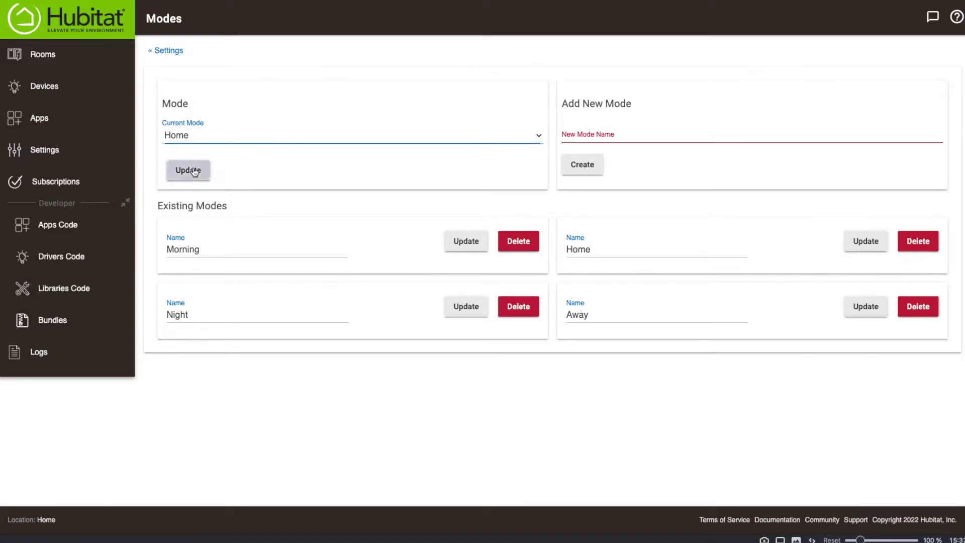
left_click(195, 172)
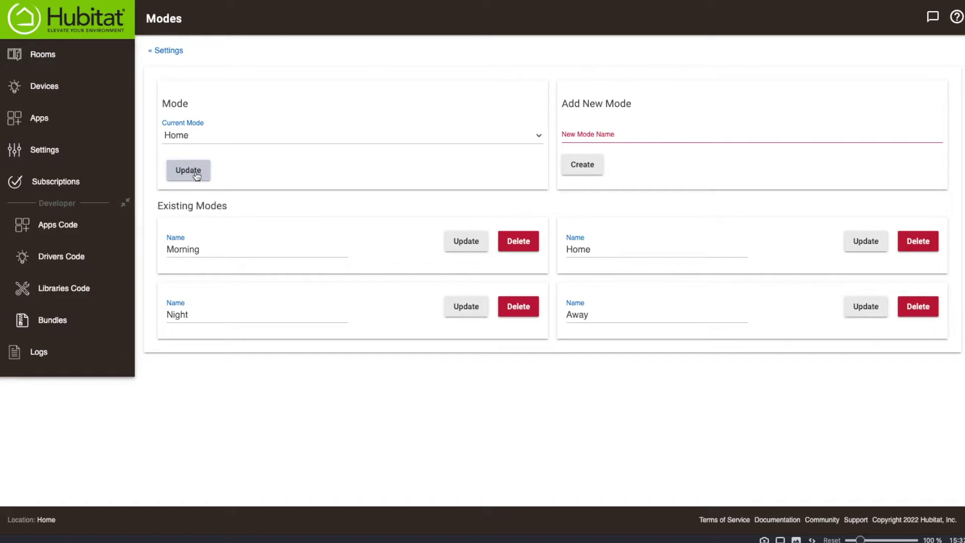
Step: Add the built-in Life360 Connector app and enter the Life360 account credentials
left_click(55, 126)
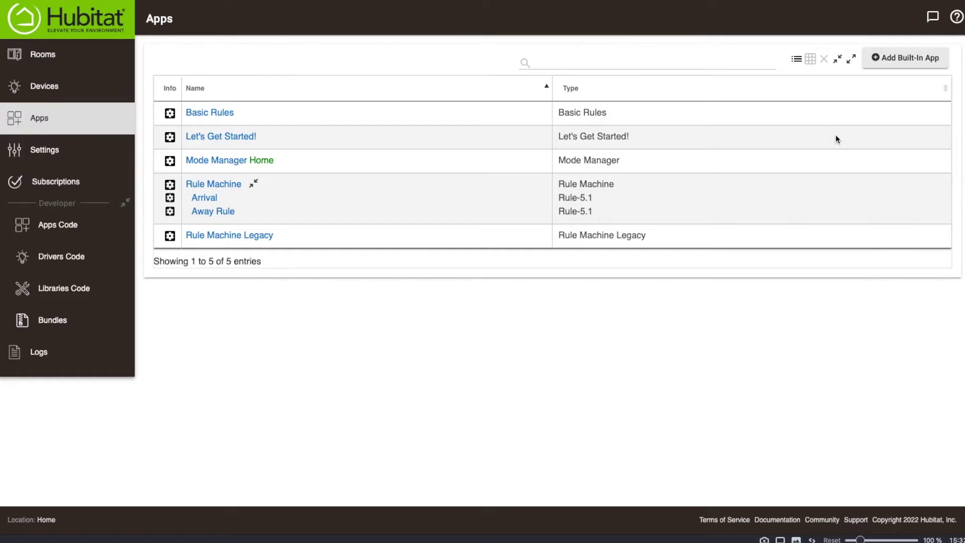
left_click(904, 60)
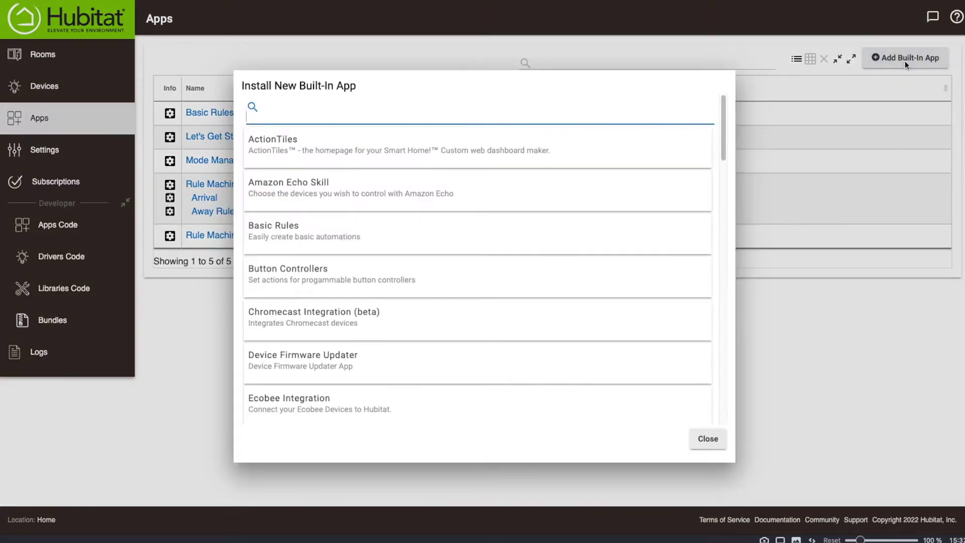
scroll(358, 304, "down", 3)
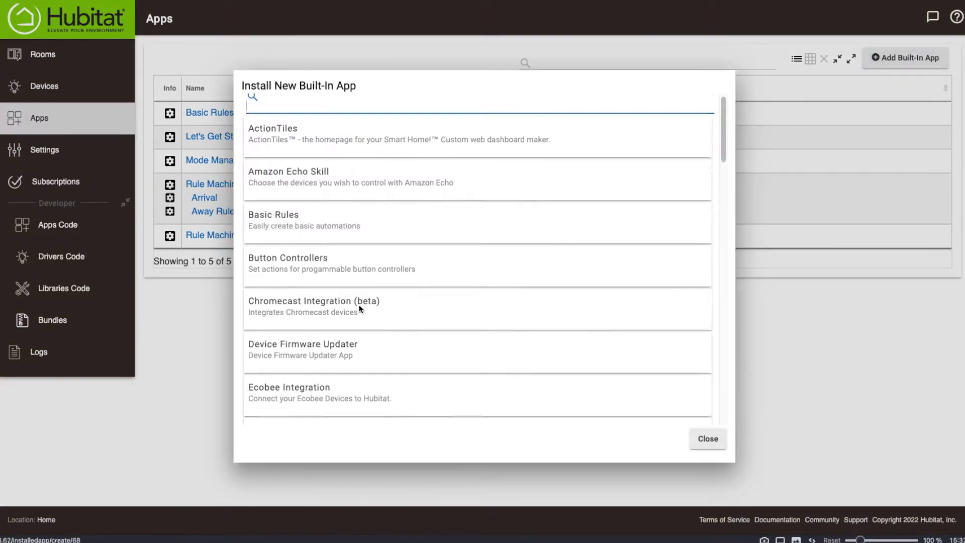
scroll(360, 304, "down", 5)
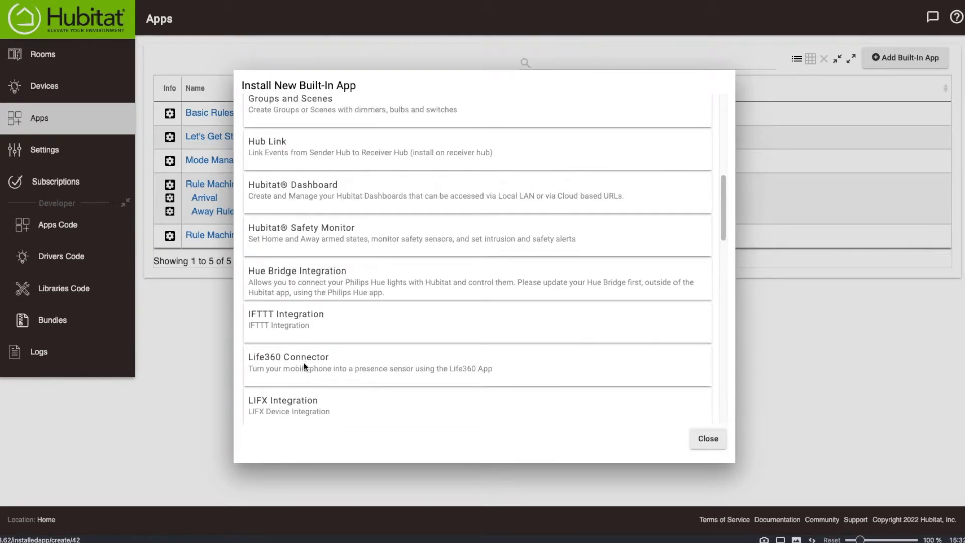
left_click(278, 358)
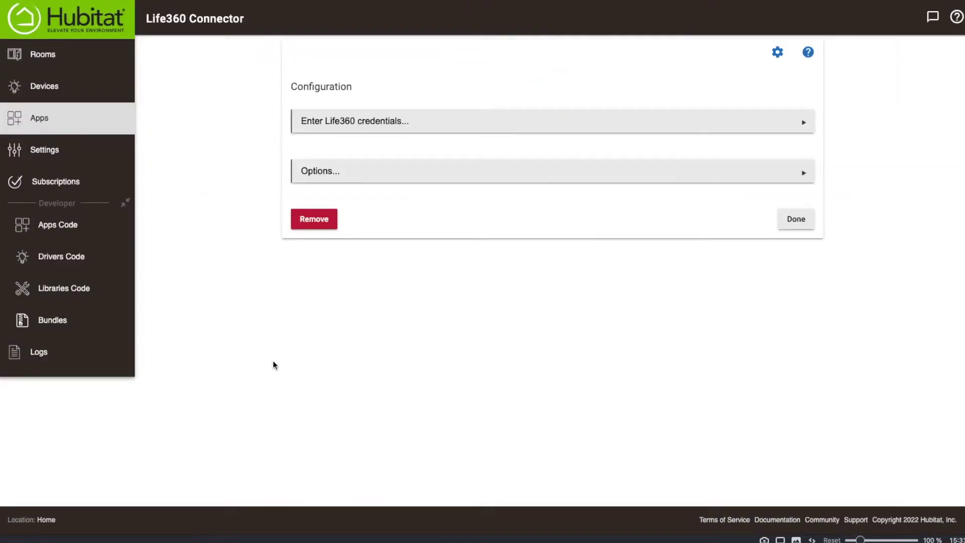
left_click(343, 126)
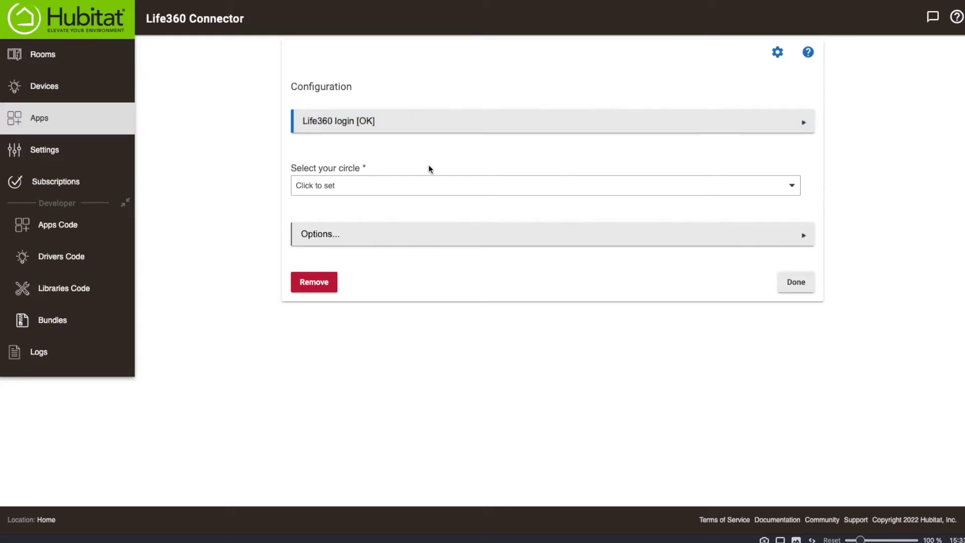
Step: Link the connector to circle Family, place Home and the one family member, then save
left_click(369, 187)
left_click(322, 222)
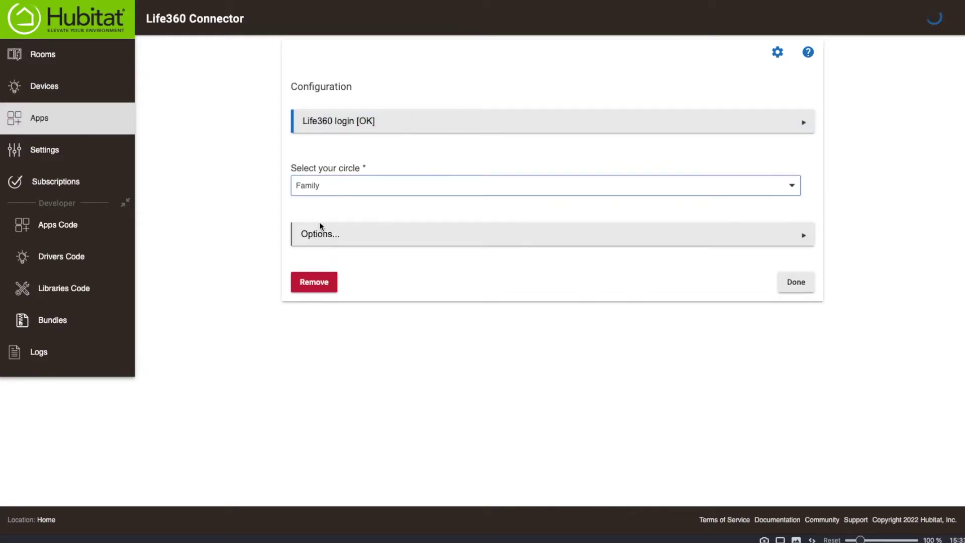
left_click(377, 250)
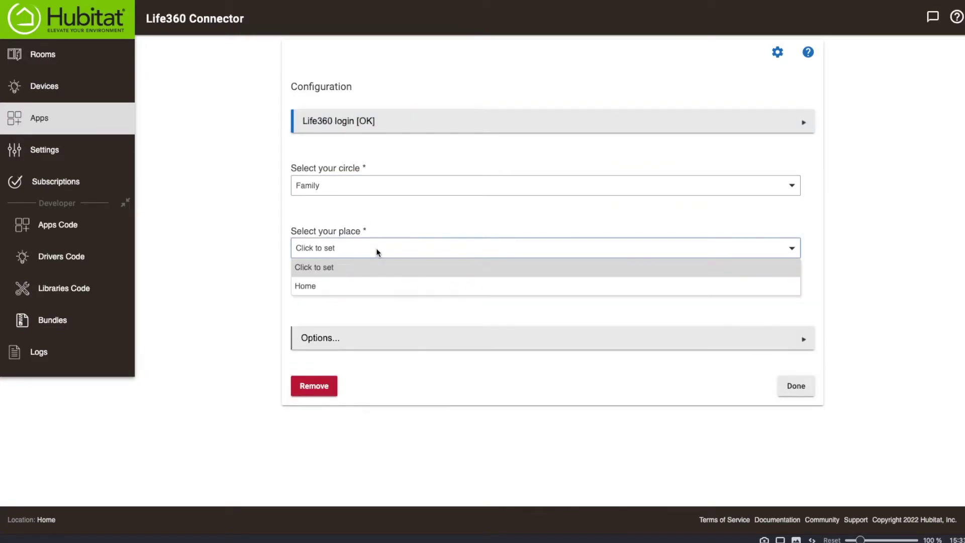
left_click(349, 287)
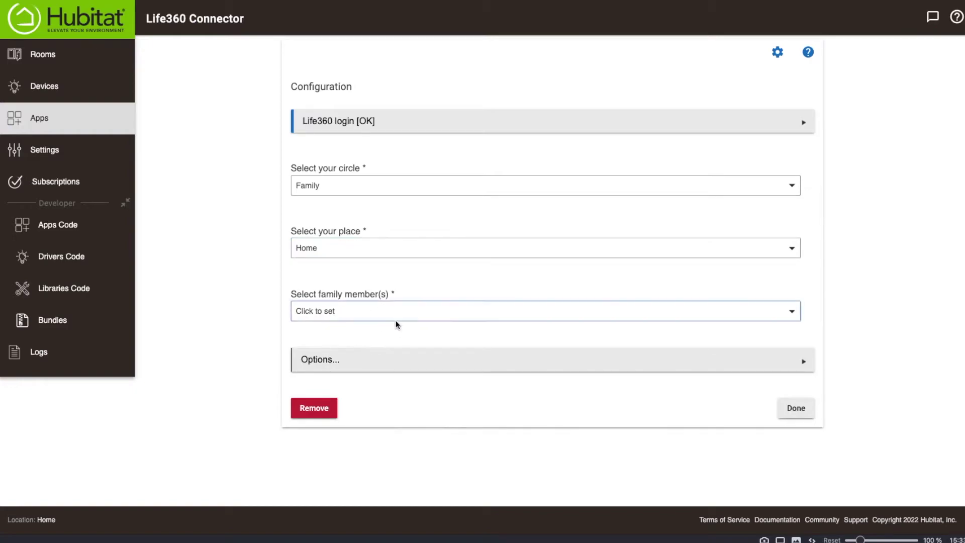
left_click(406, 312)
left_click(302, 330)
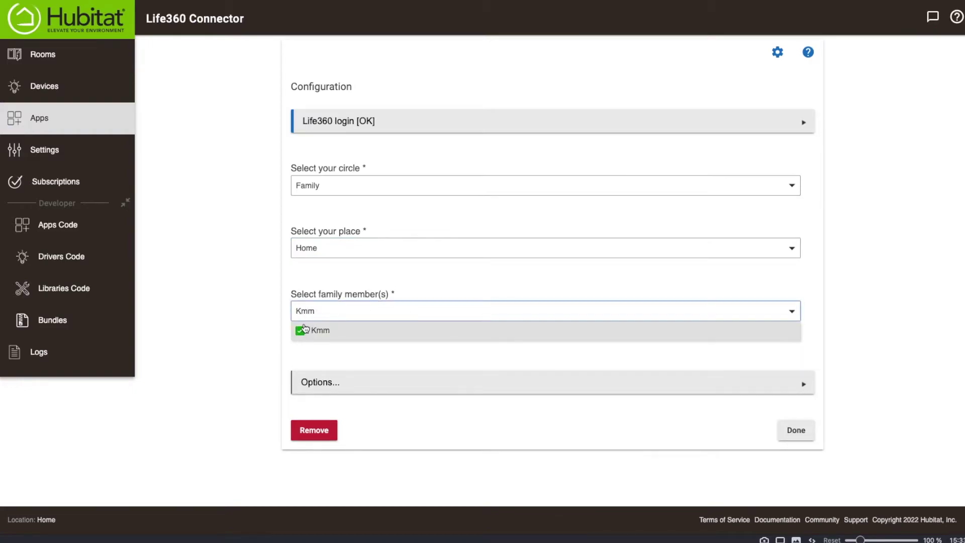
left_click(438, 386)
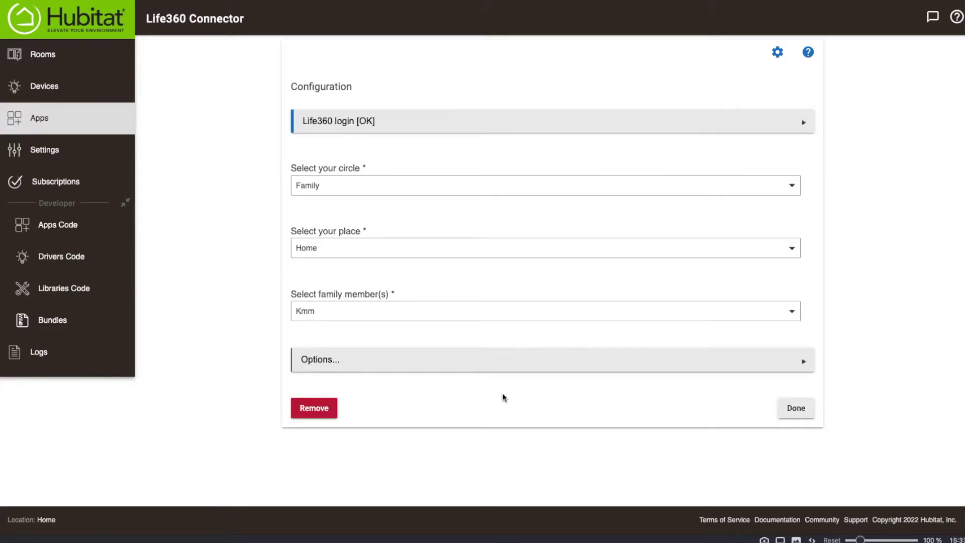
left_click(403, 366)
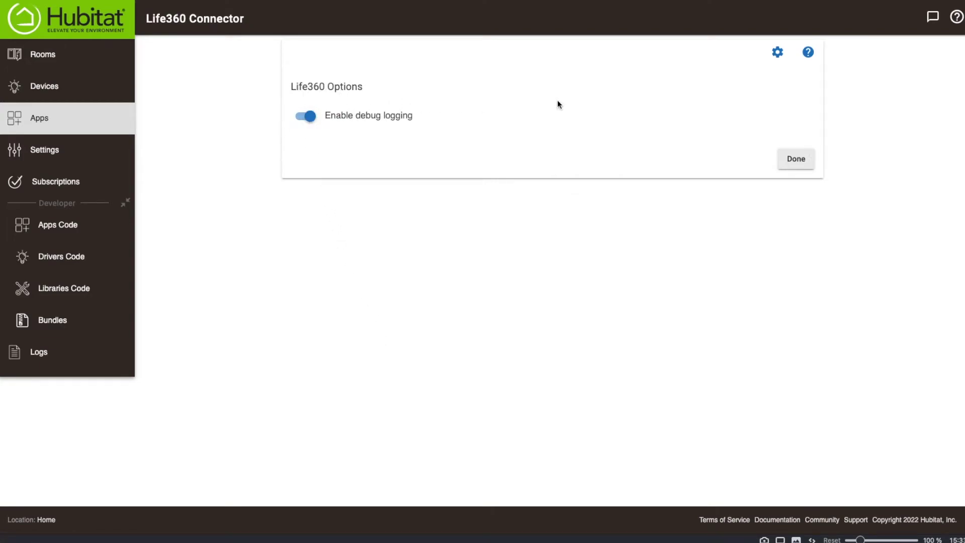
left_click(784, 160)
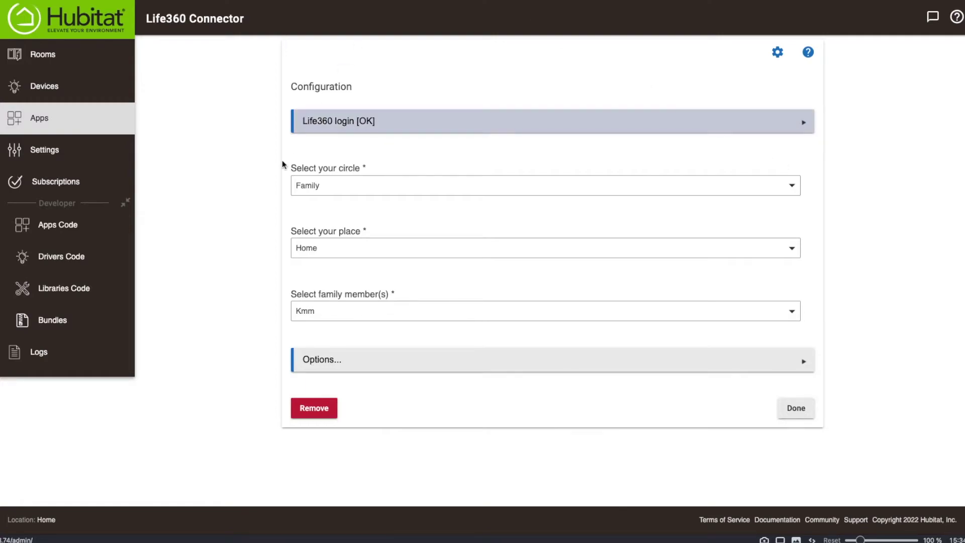
left_click(799, 408)
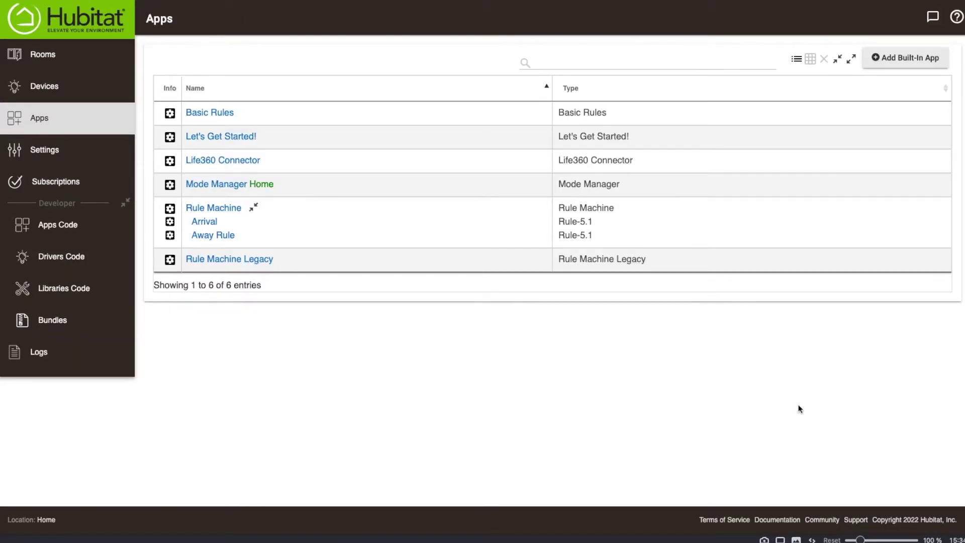
Step: View the Devices list showing the new Life360 presence and Life 360 Refresh devices
left_click(51, 96)
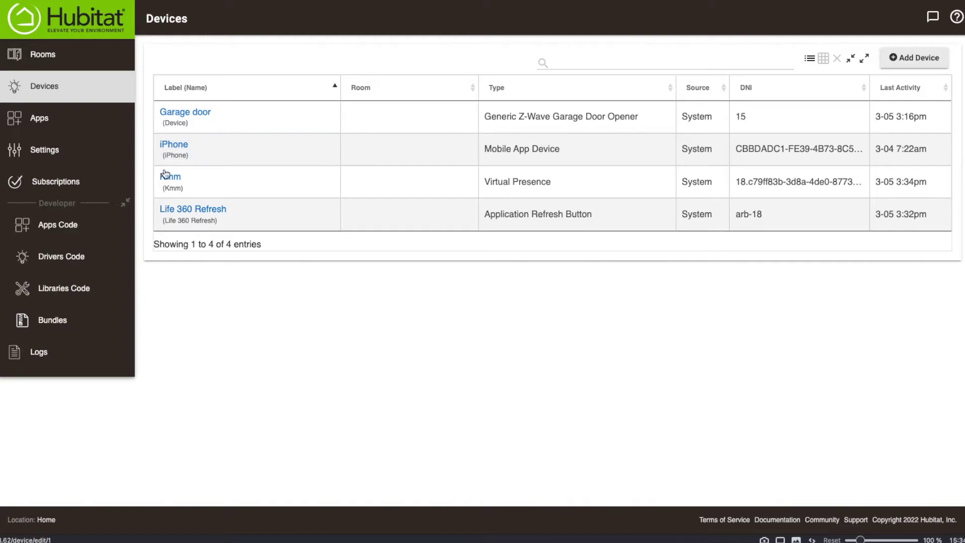
left_click(162, 155)
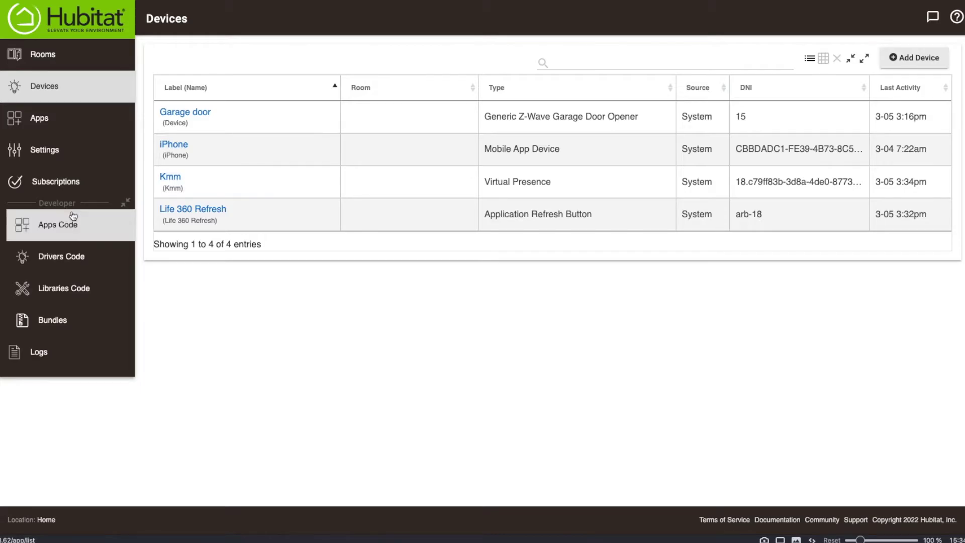
Step: Change the Arrival rule's arrives trigger from the iPhone to the tracked family member
left_click(69, 129)
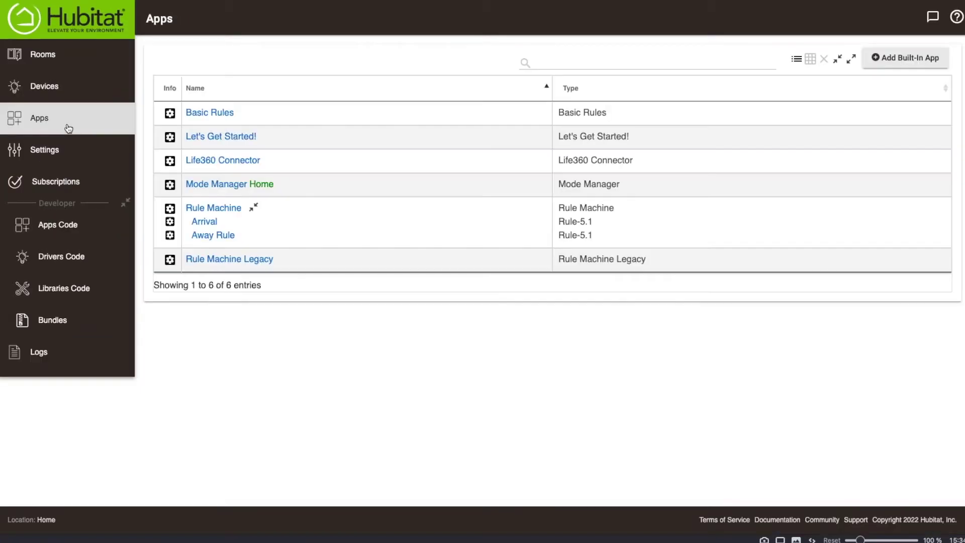
left_click(211, 228)
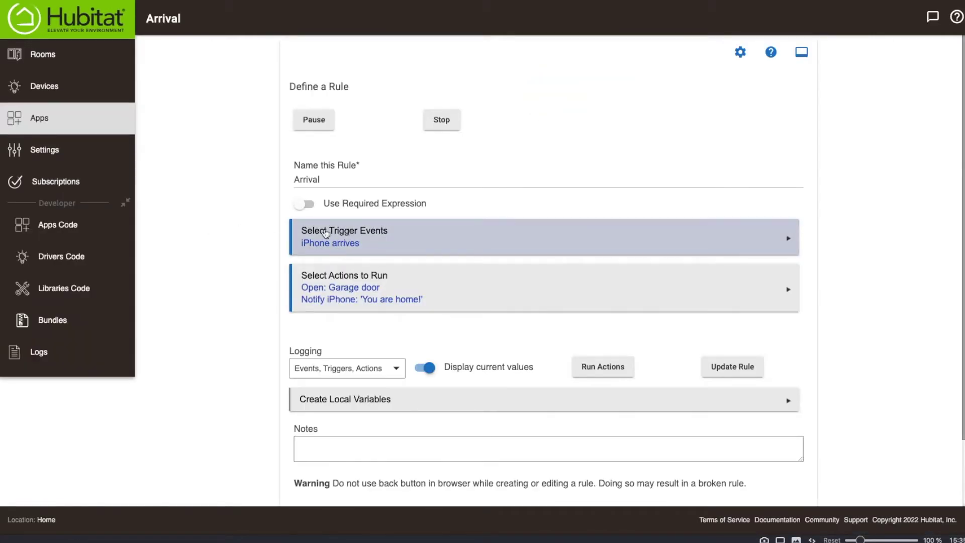
left_click(322, 232)
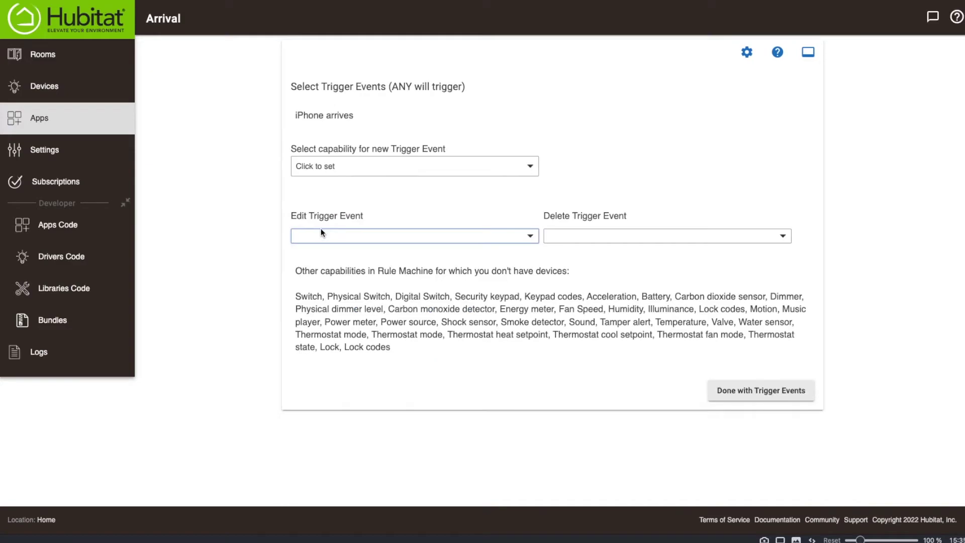
left_click(368, 238)
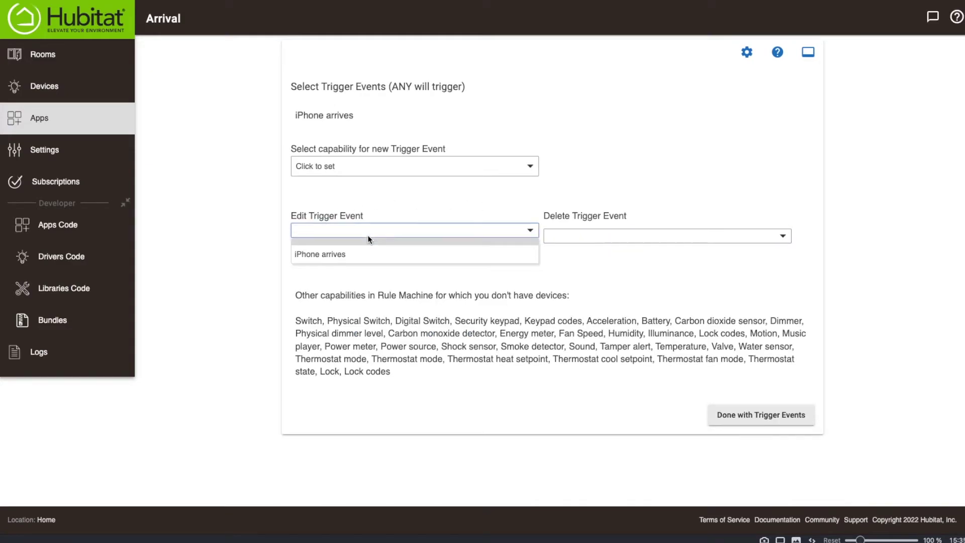
left_click(343, 258)
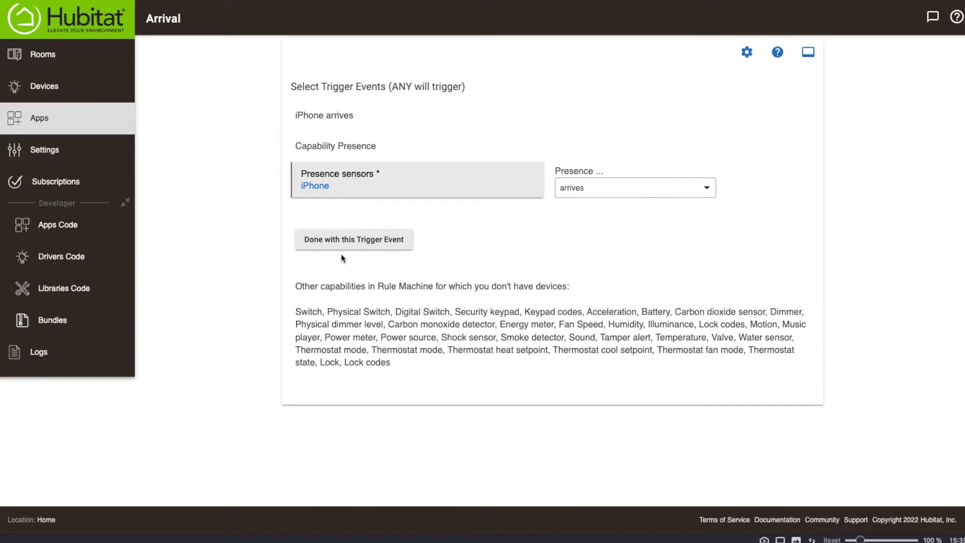
left_click(356, 193)
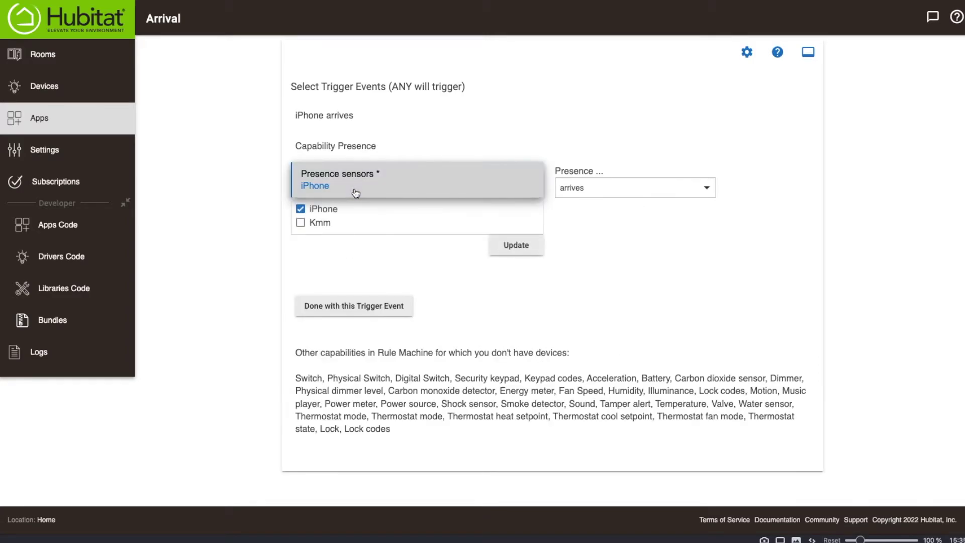
left_click(324, 212)
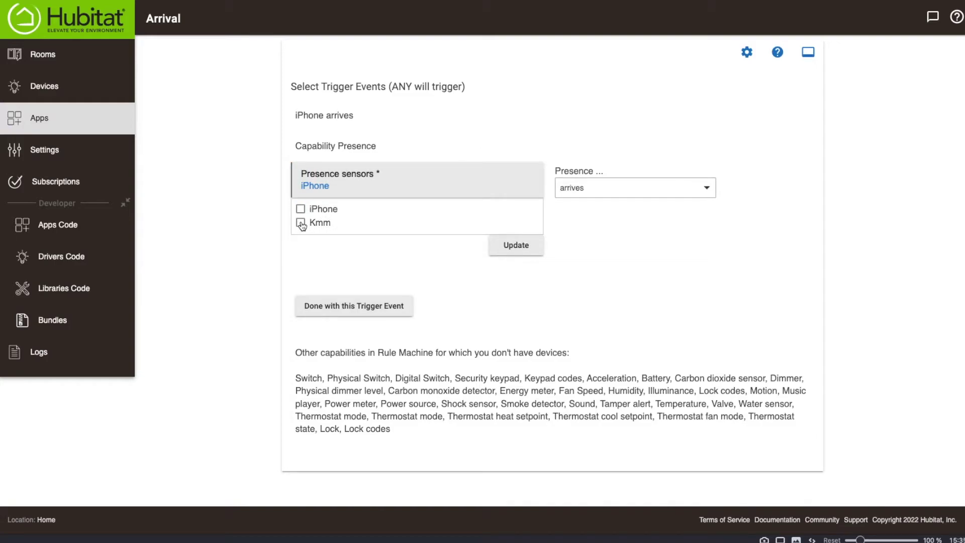
left_click(301, 223)
left_click(513, 246)
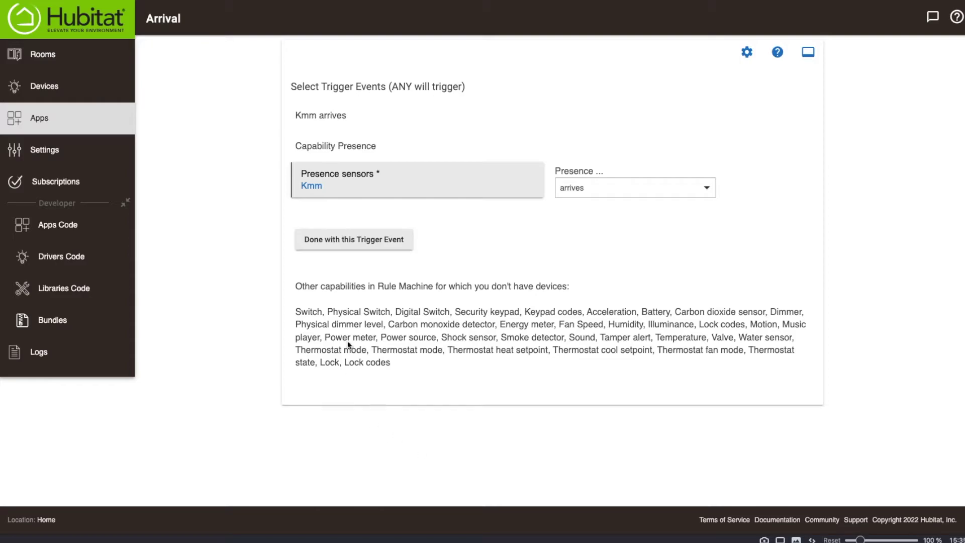
left_click(359, 249)
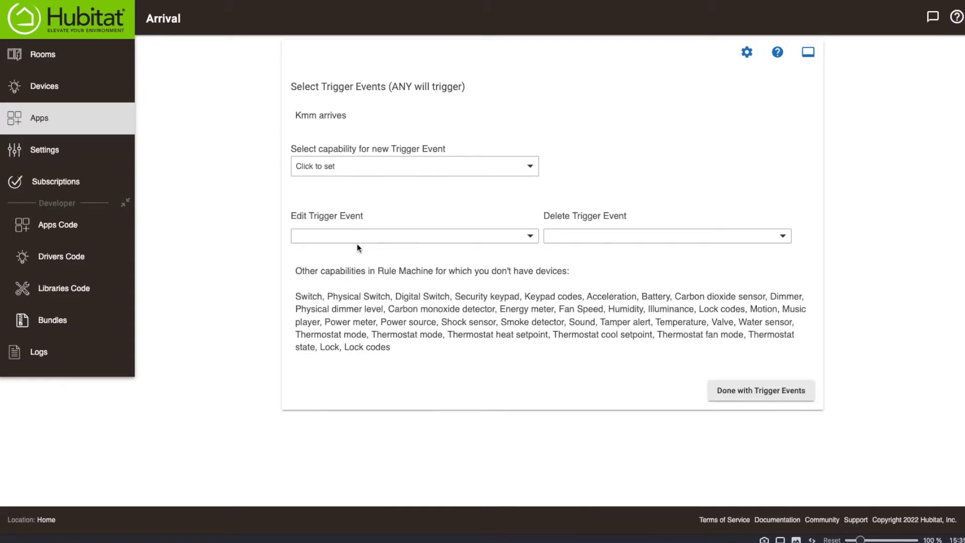
left_click(762, 392)
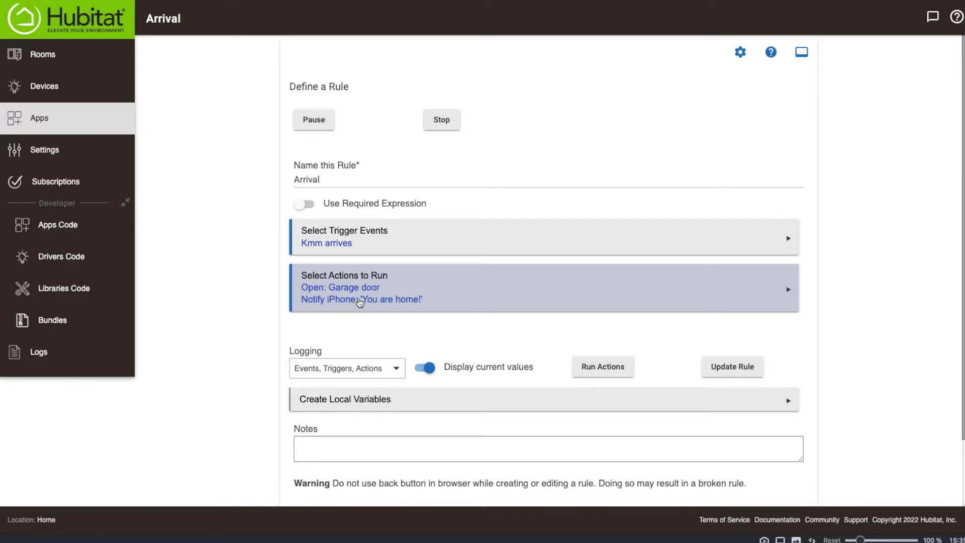
Step: Add an Arrival action that closes the Garage door
left_click(508, 300)
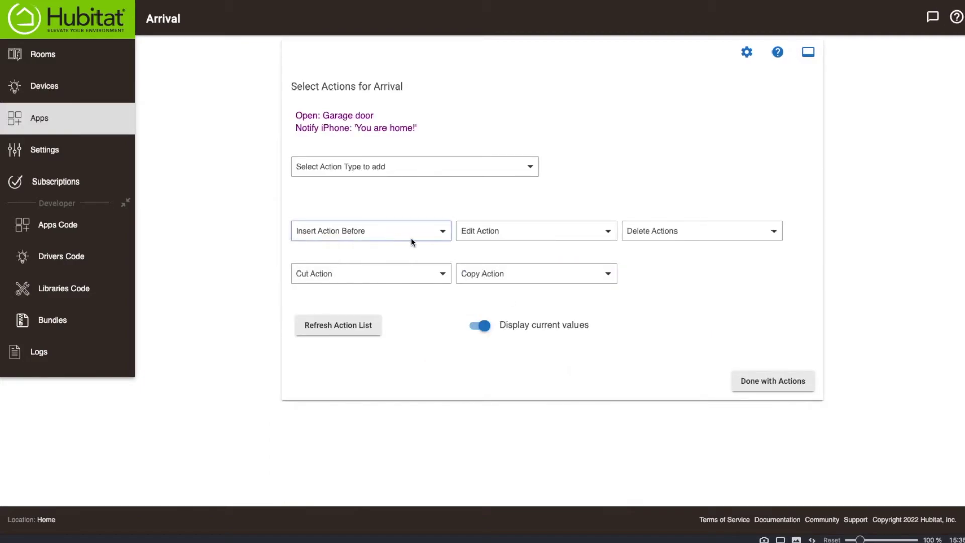
left_click(409, 167)
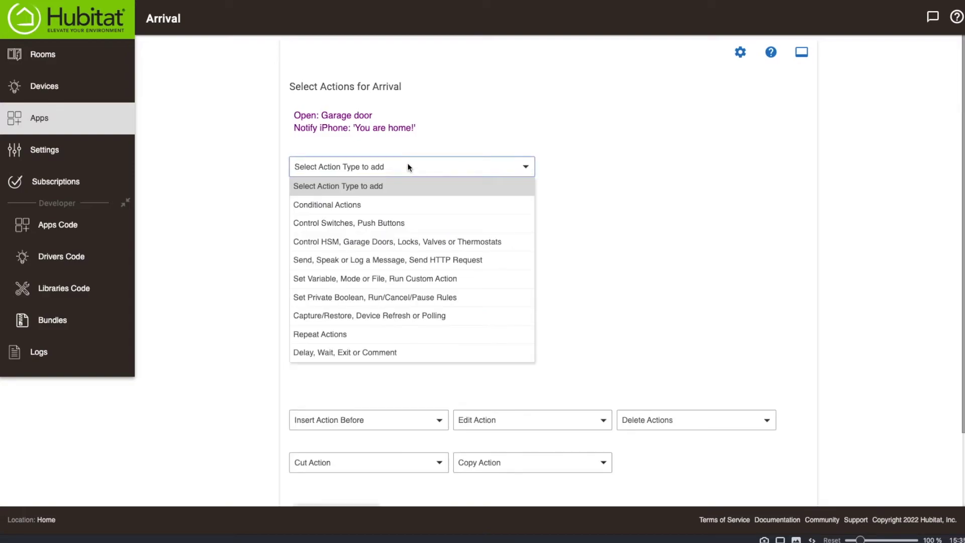
left_click(360, 242)
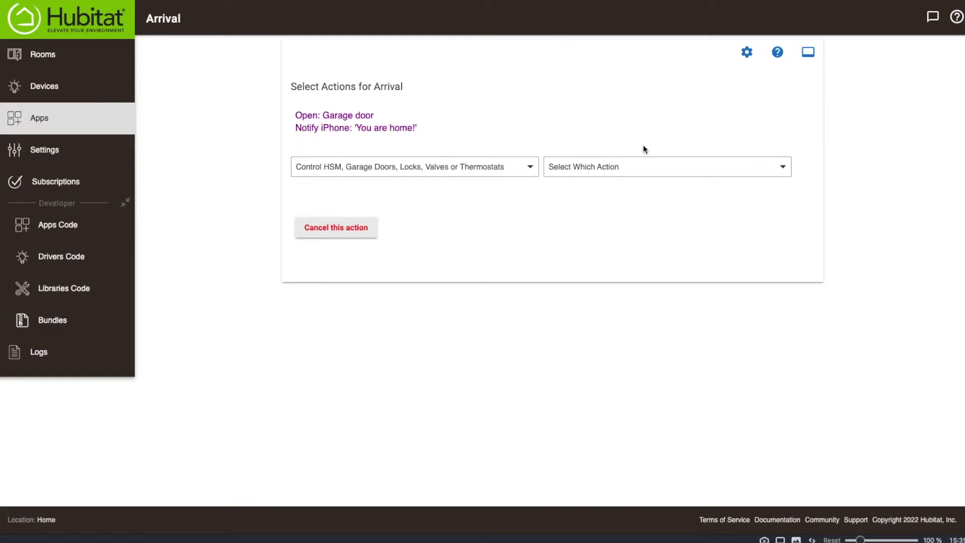
left_click(620, 164)
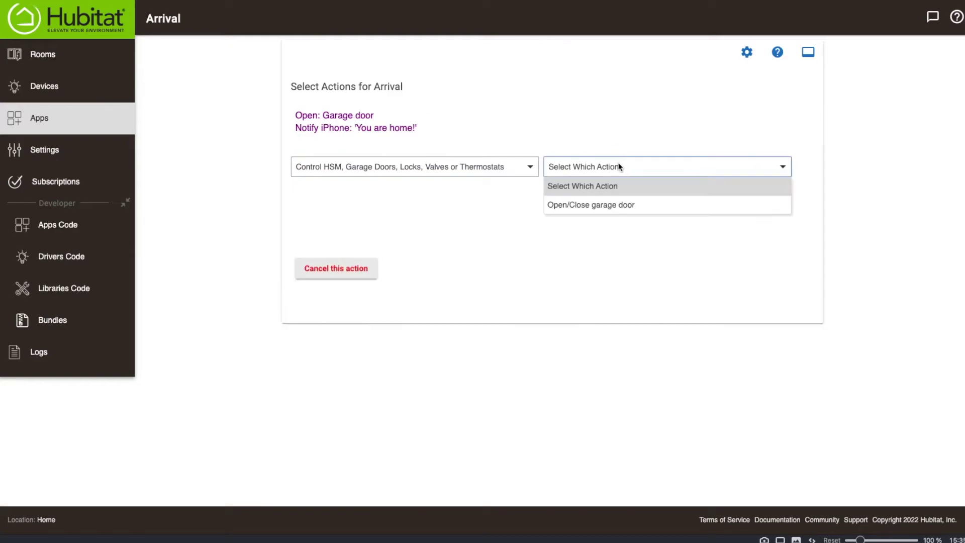
left_click(628, 204)
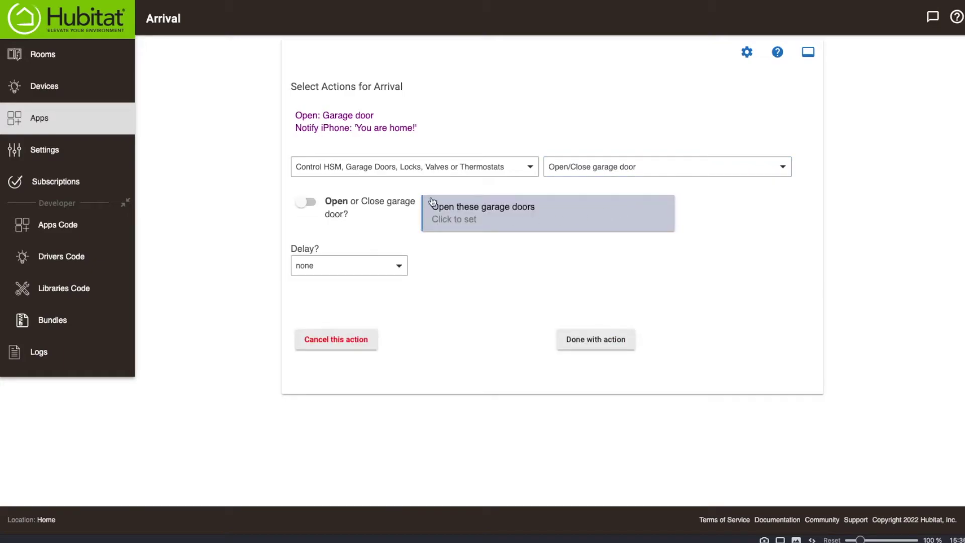
left_click(301, 202)
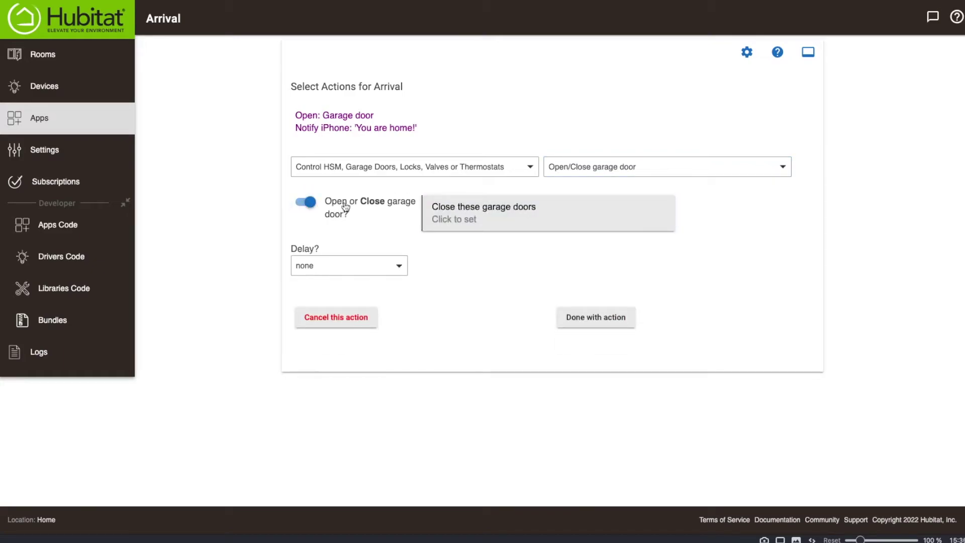
left_click(469, 221)
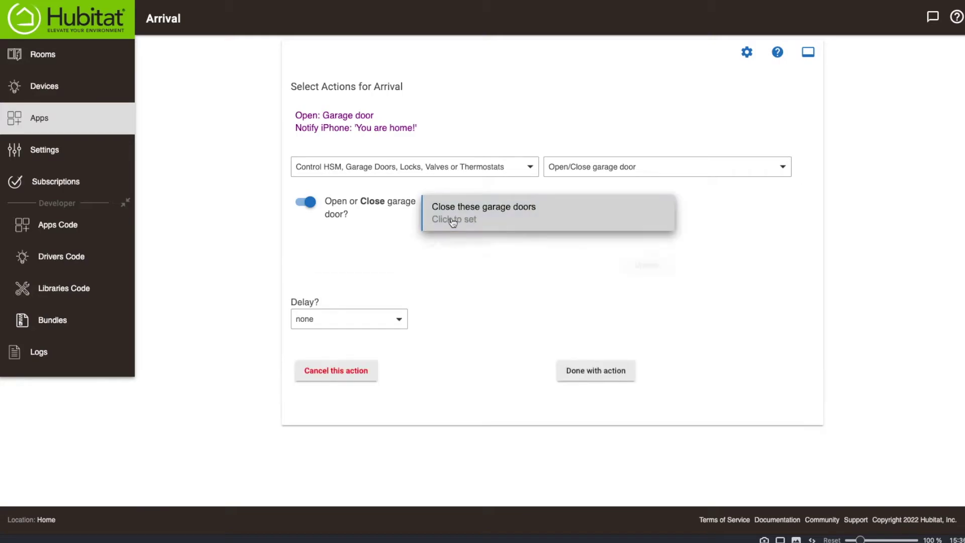
left_click(461, 245)
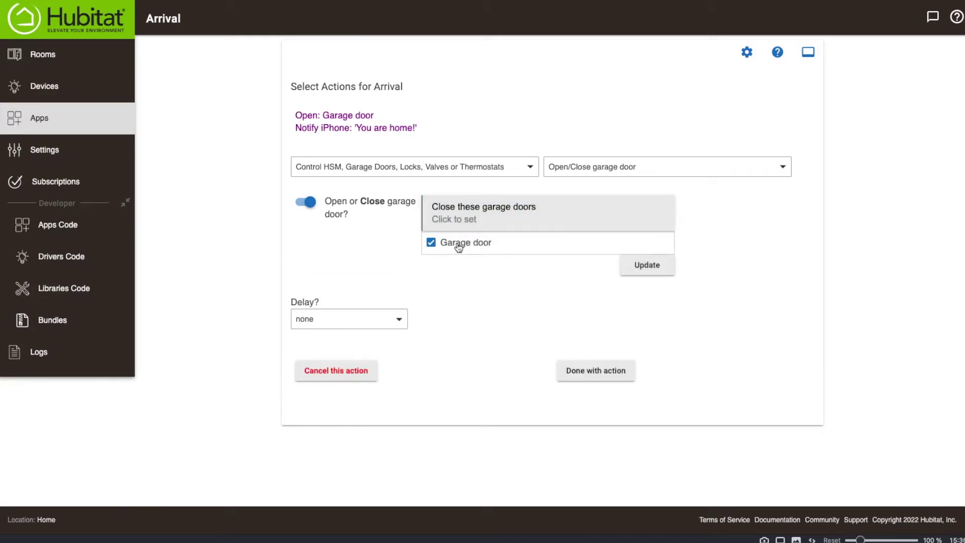
left_click(656, 264)
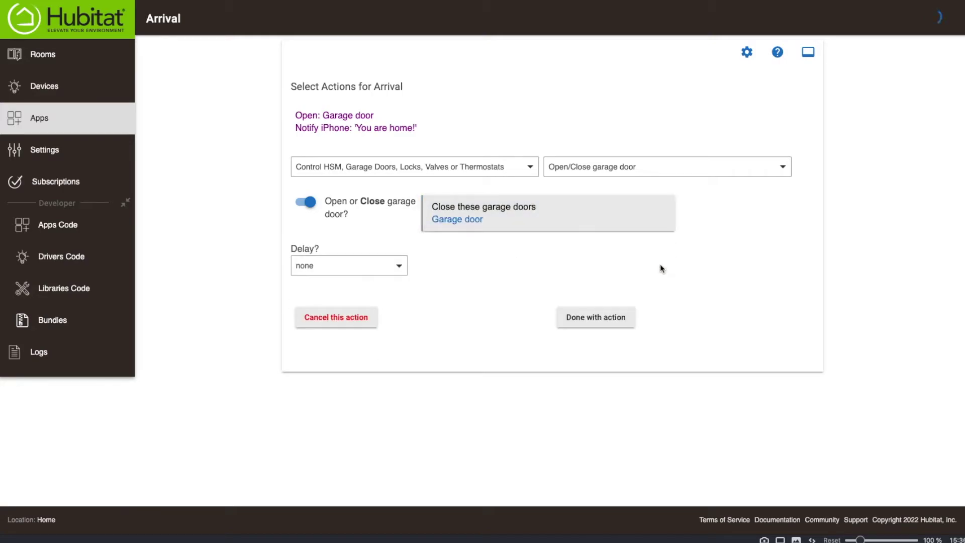
Step: Give the Garage door close a 5-minute (0:05:00) delay and add the action
left_click(401, 269)
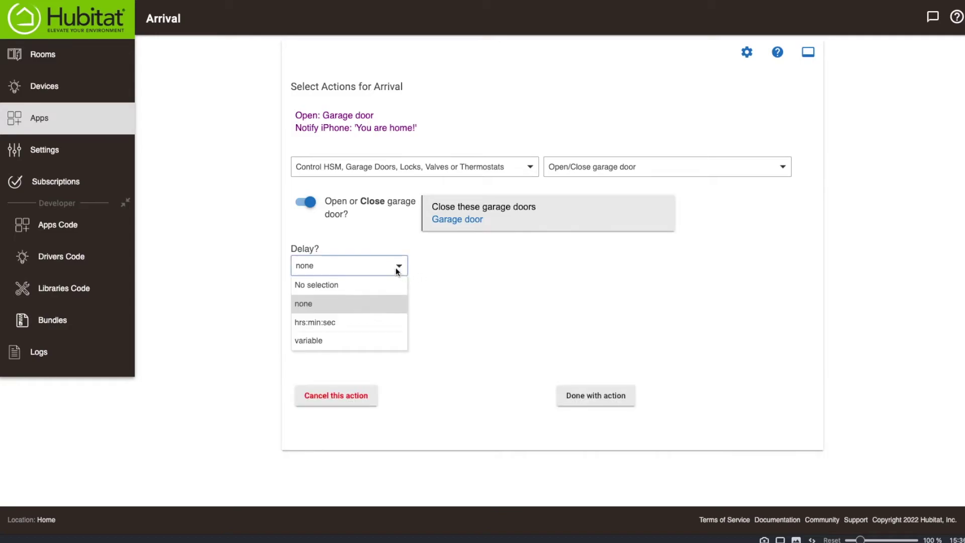
left_click(347, 322)
left_click(476, 261)
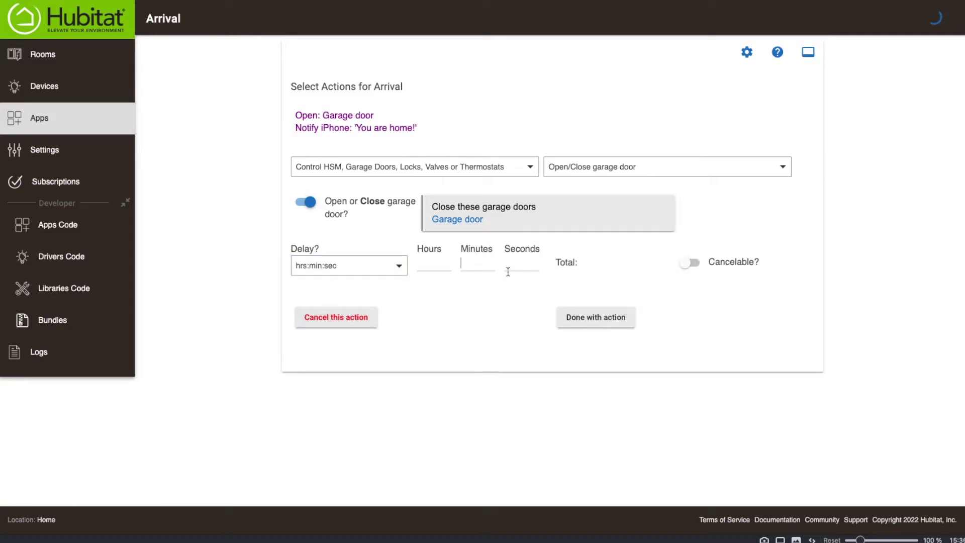
type("5")
left_click(589, 328)
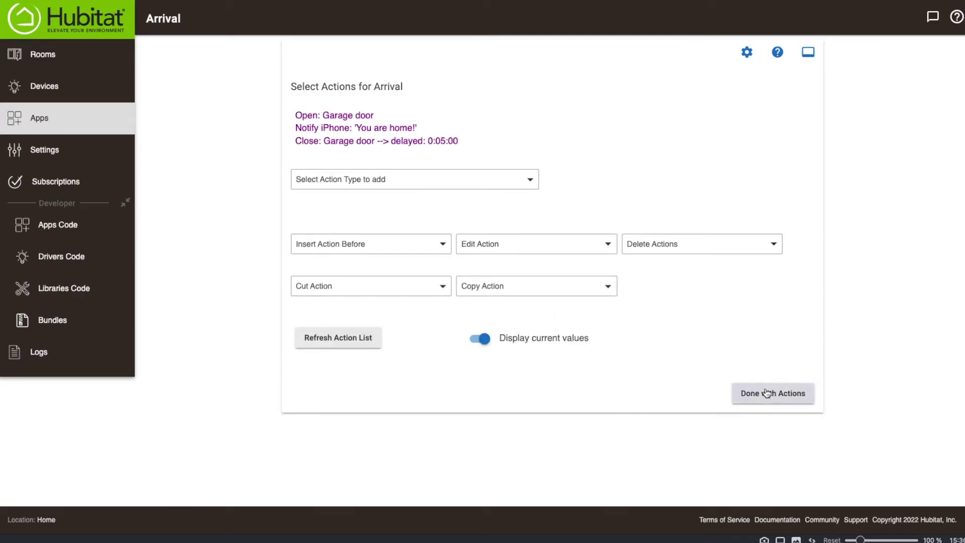
left_click(765, 391)
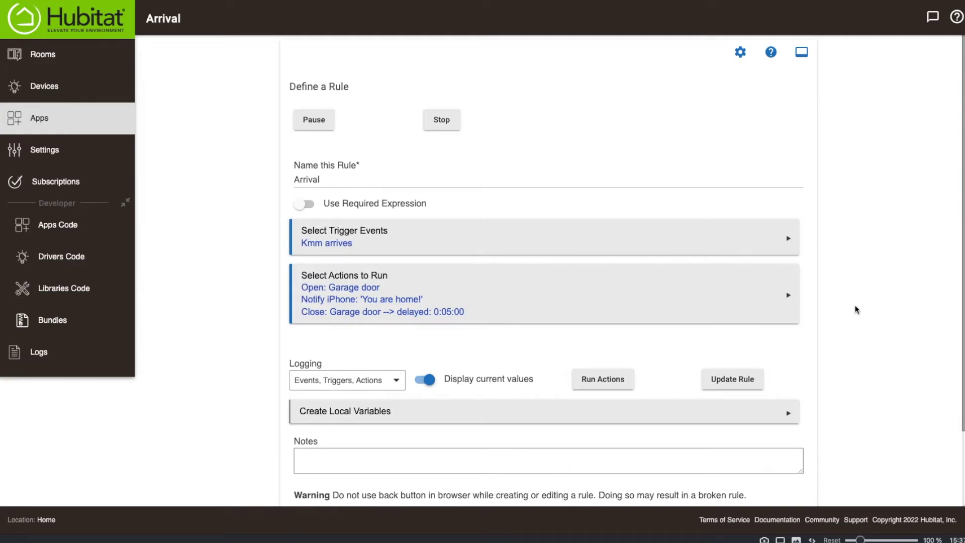
Step: Save the Arrival rule with its open, notify and delayed-close actions
scroll(854, 314, "down", 3)
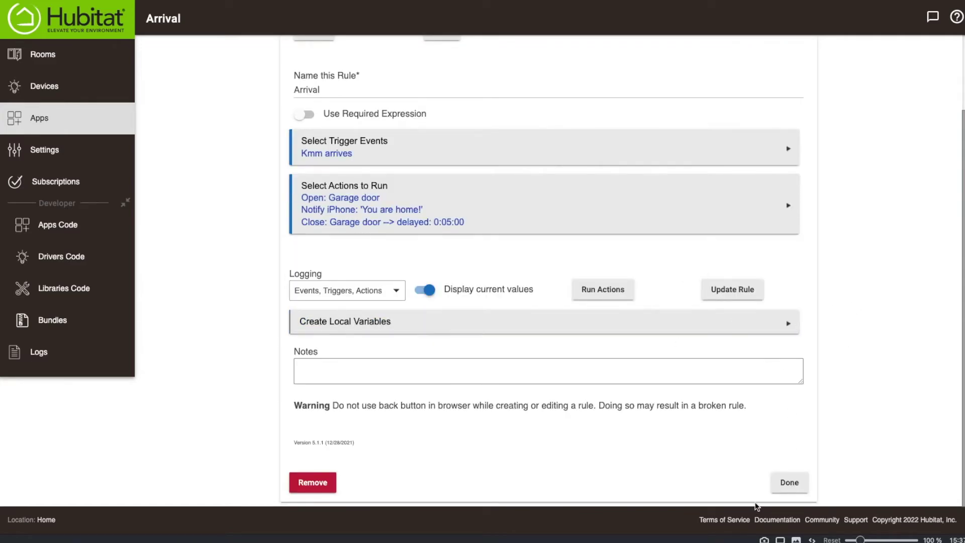
left_click(783, 483)
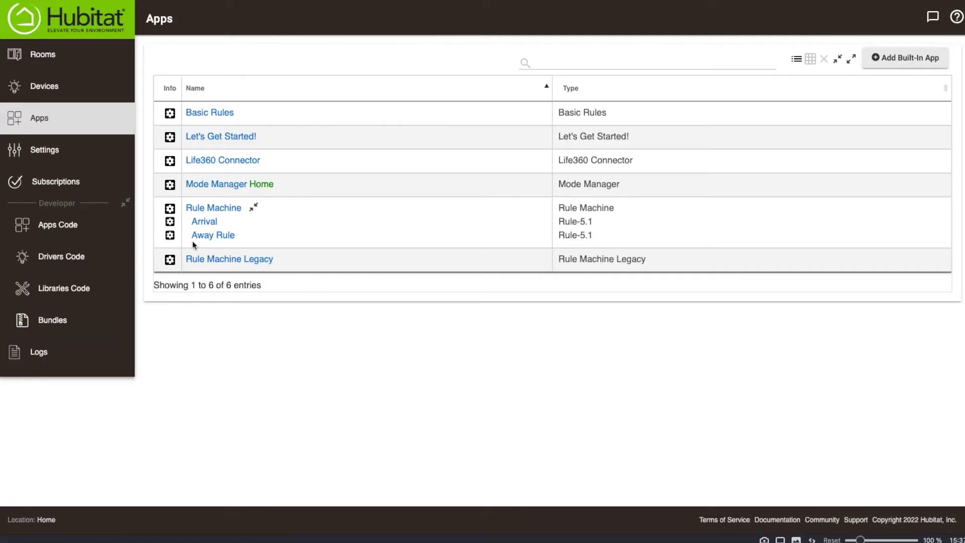
Step: Change the Away Rule's leaves trigger from the iPhone to the tracked family member
left_click(210, 239)
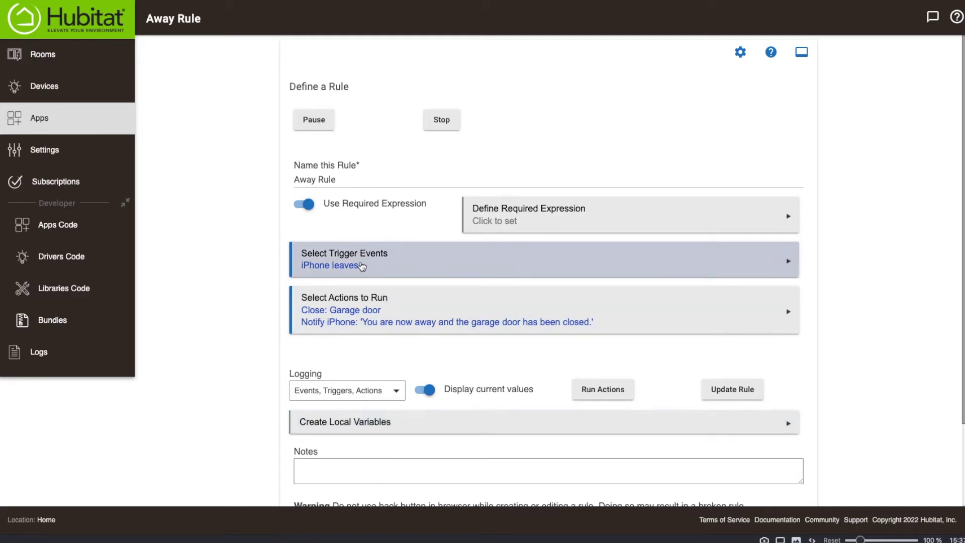
left_click(362, 266)
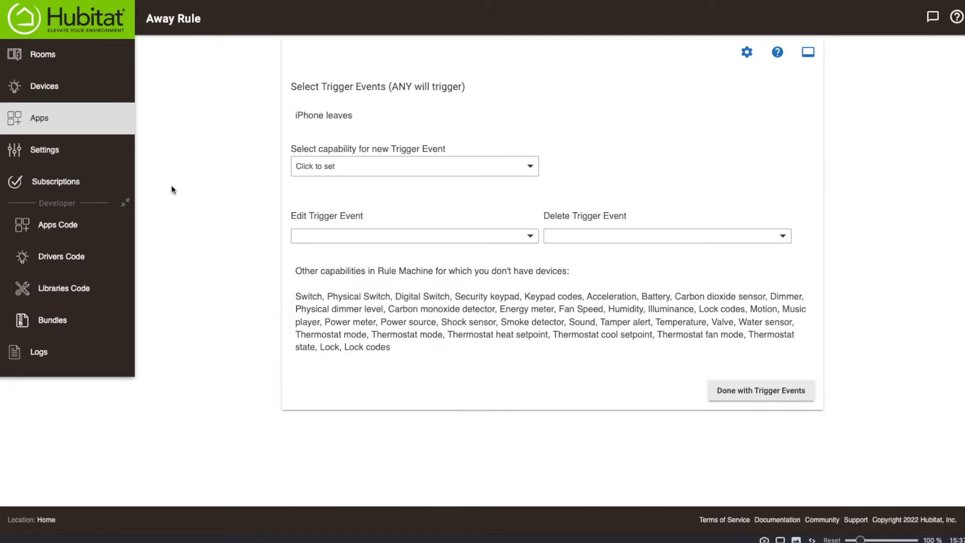
left_click(349, 234)
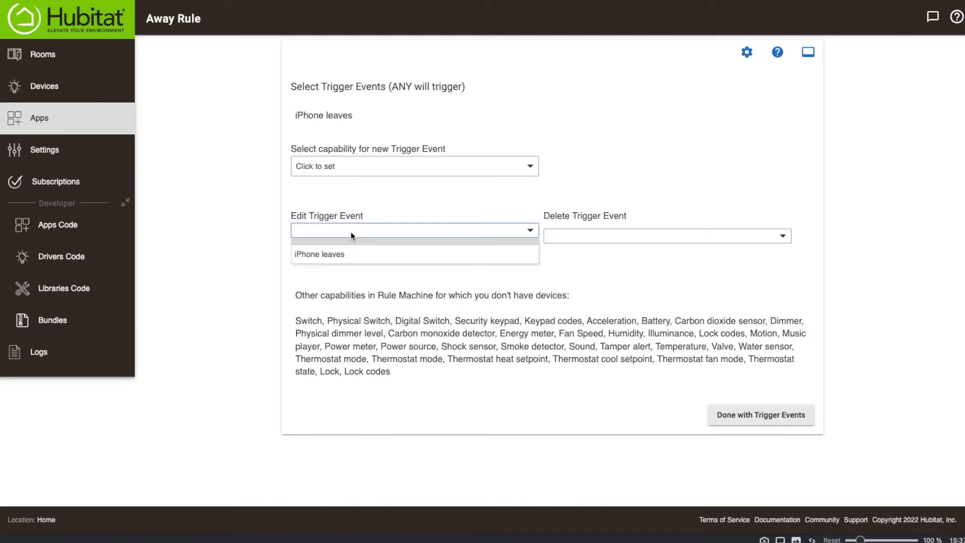
left_click(344, 255)
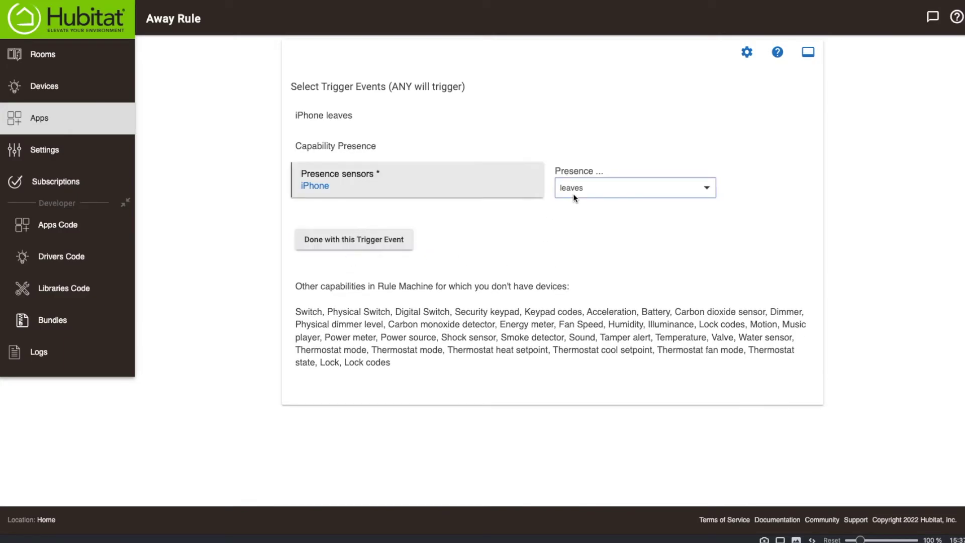
left_click(324, 186)
left_click(301, 209)
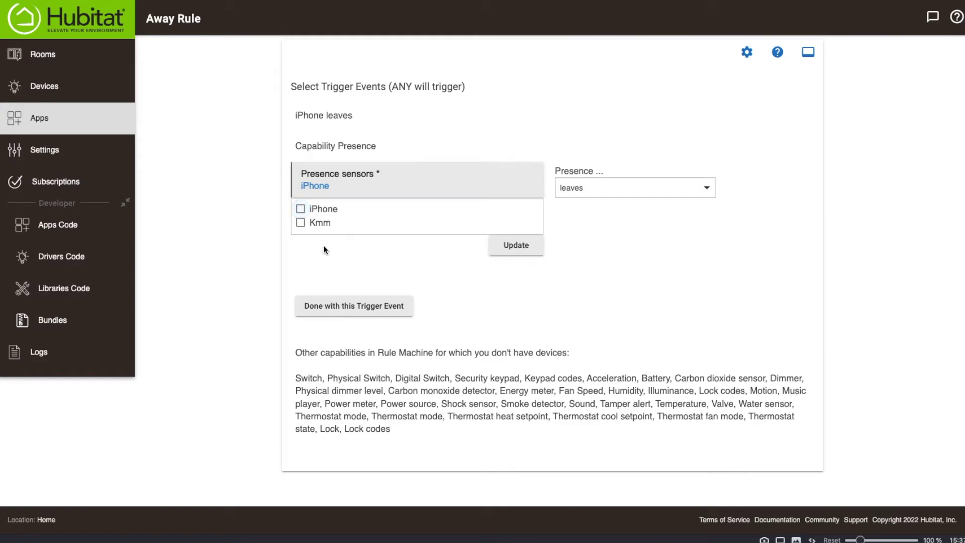
left_click(301, 224)
left_click(517, 250)
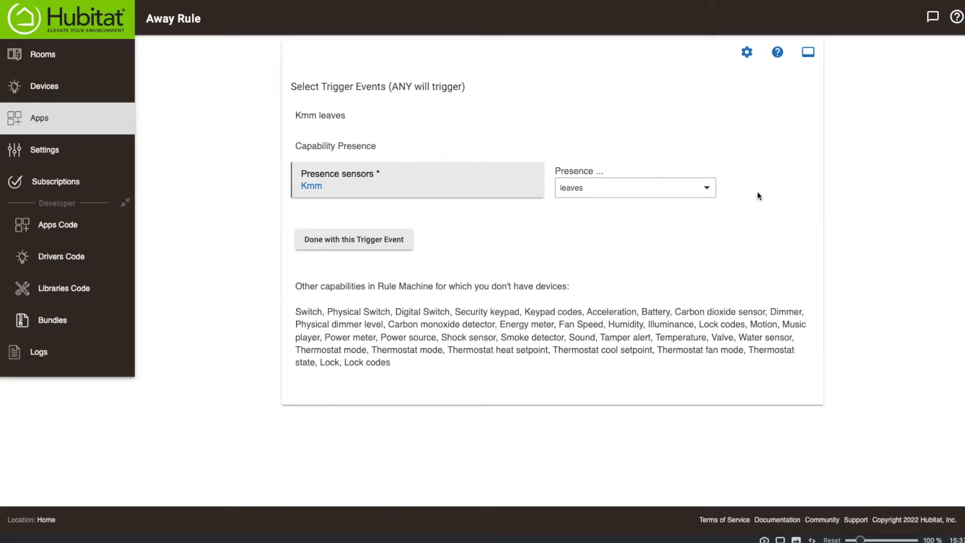
left_click(352, 241)
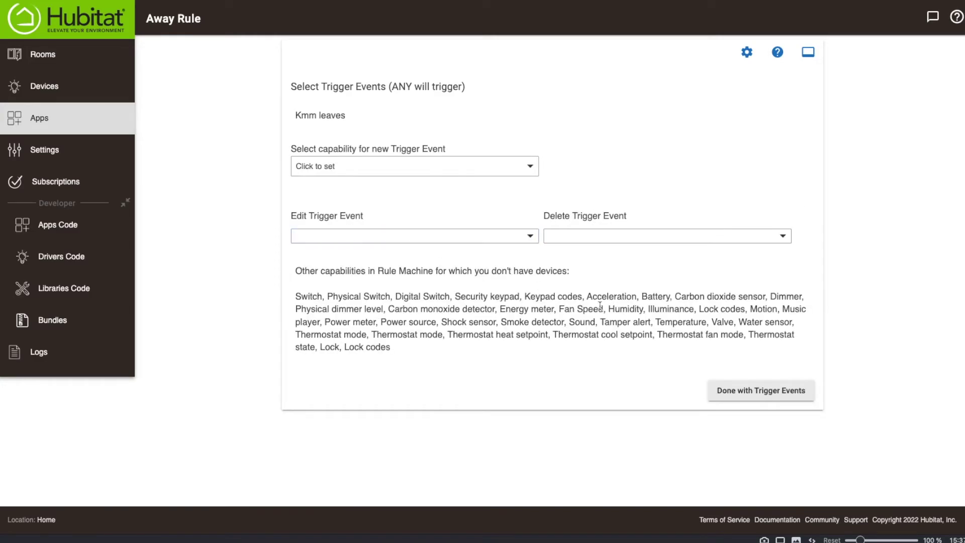
left_click(745, 398)
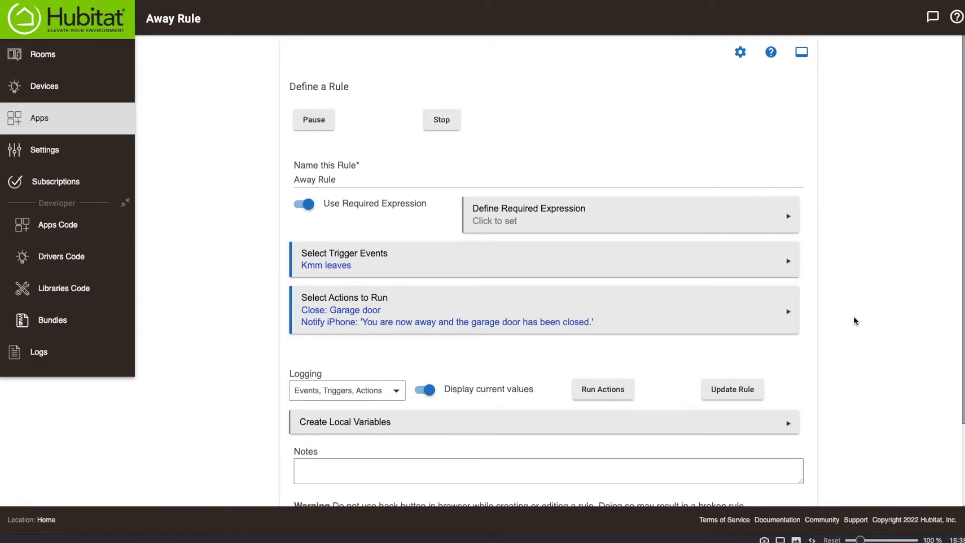
Step: Save the Away Rule with its family-member-leaves trigger
scroll(861, 302, "down", 3)
scroll(862, 297, "up", 3)
scroll(905, 96, "down", 3)
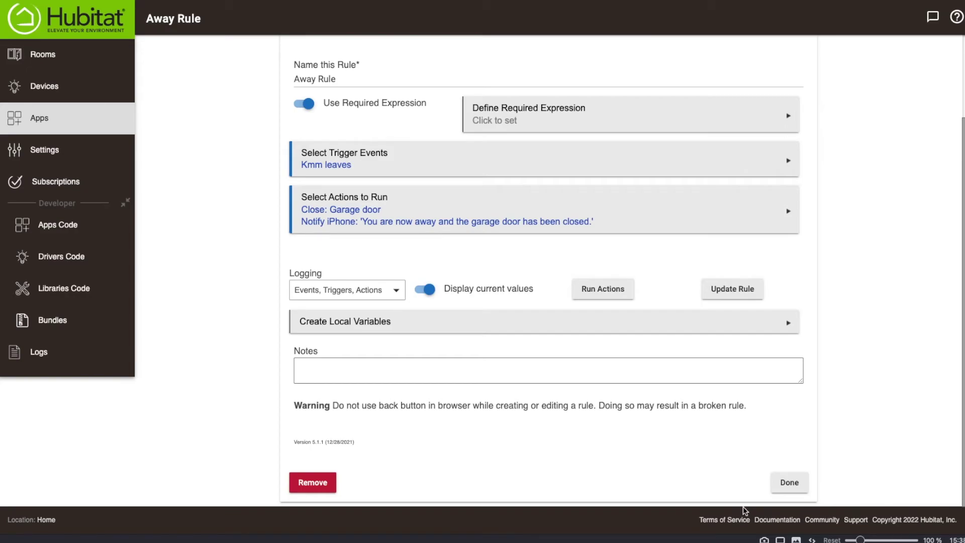
left_click(791, 483)
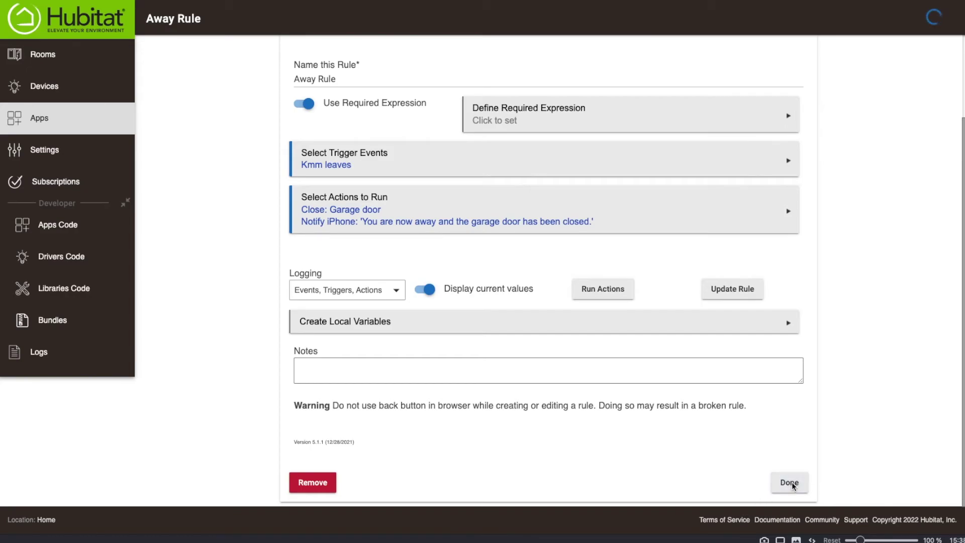